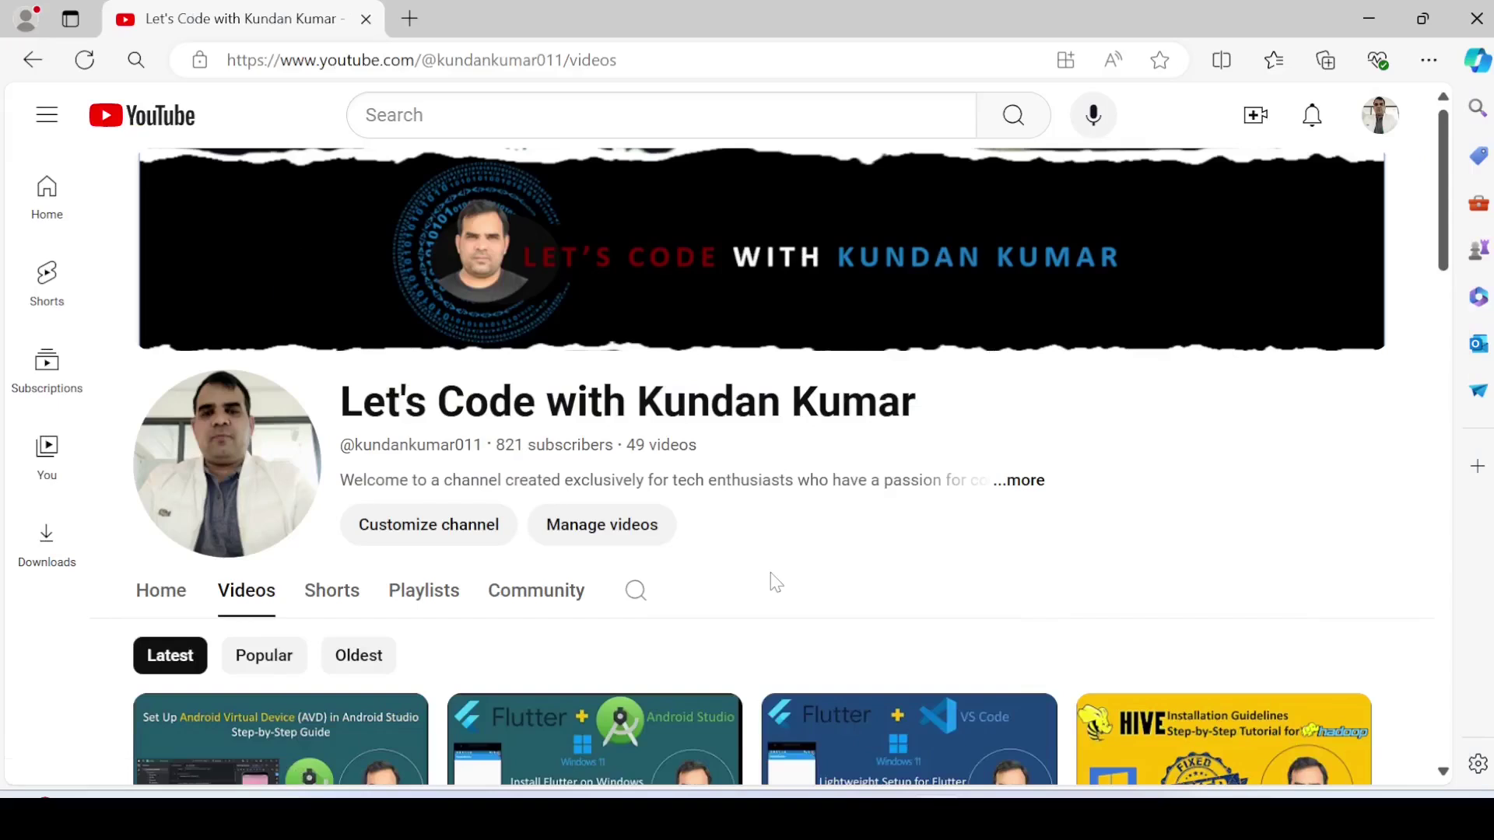
scroll(775, 583, down, 2)
scroll(466, 525, down, 1)
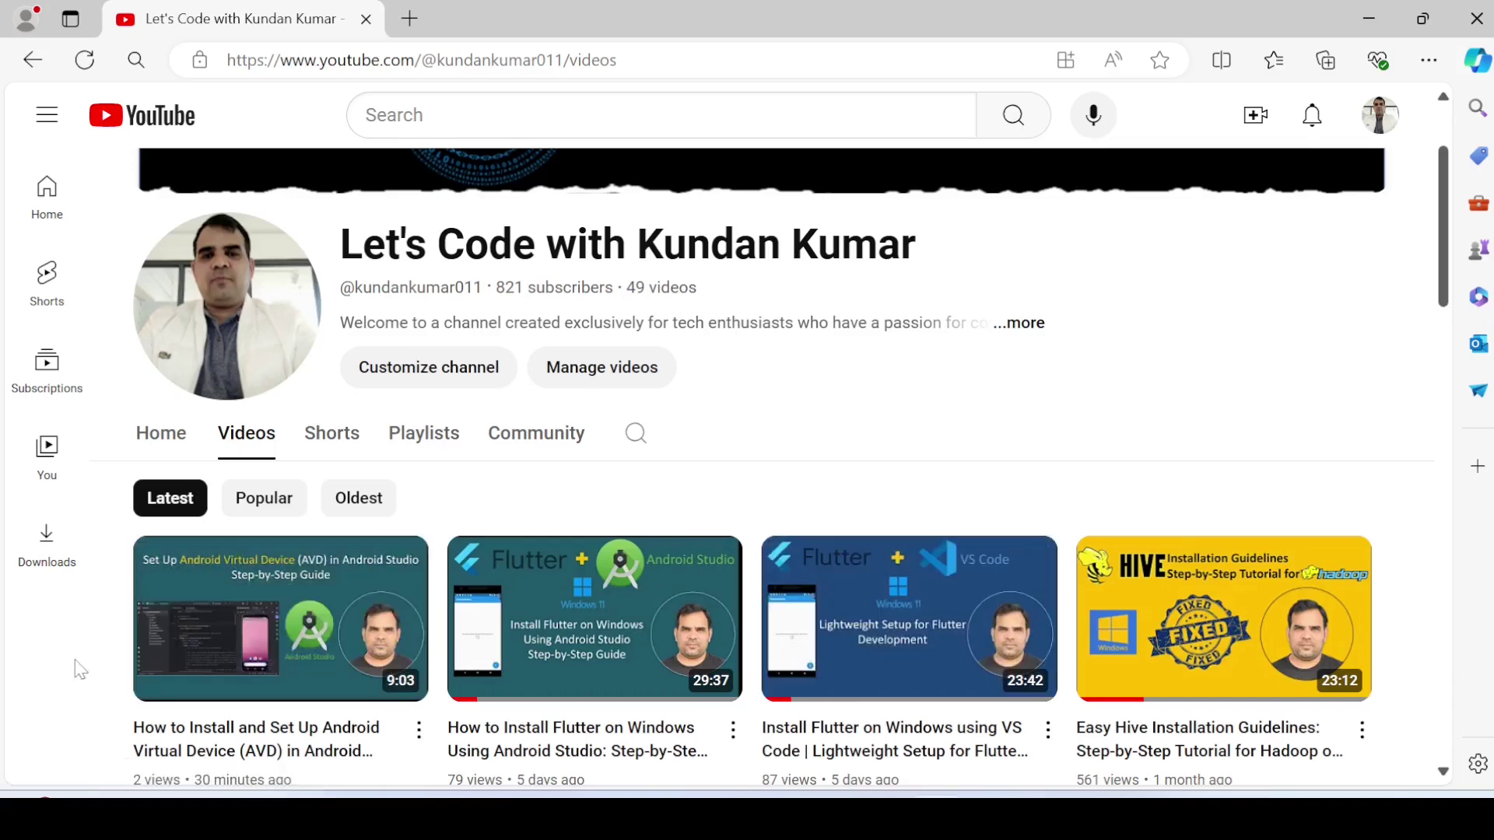
scroll(80, 670, down, 1)
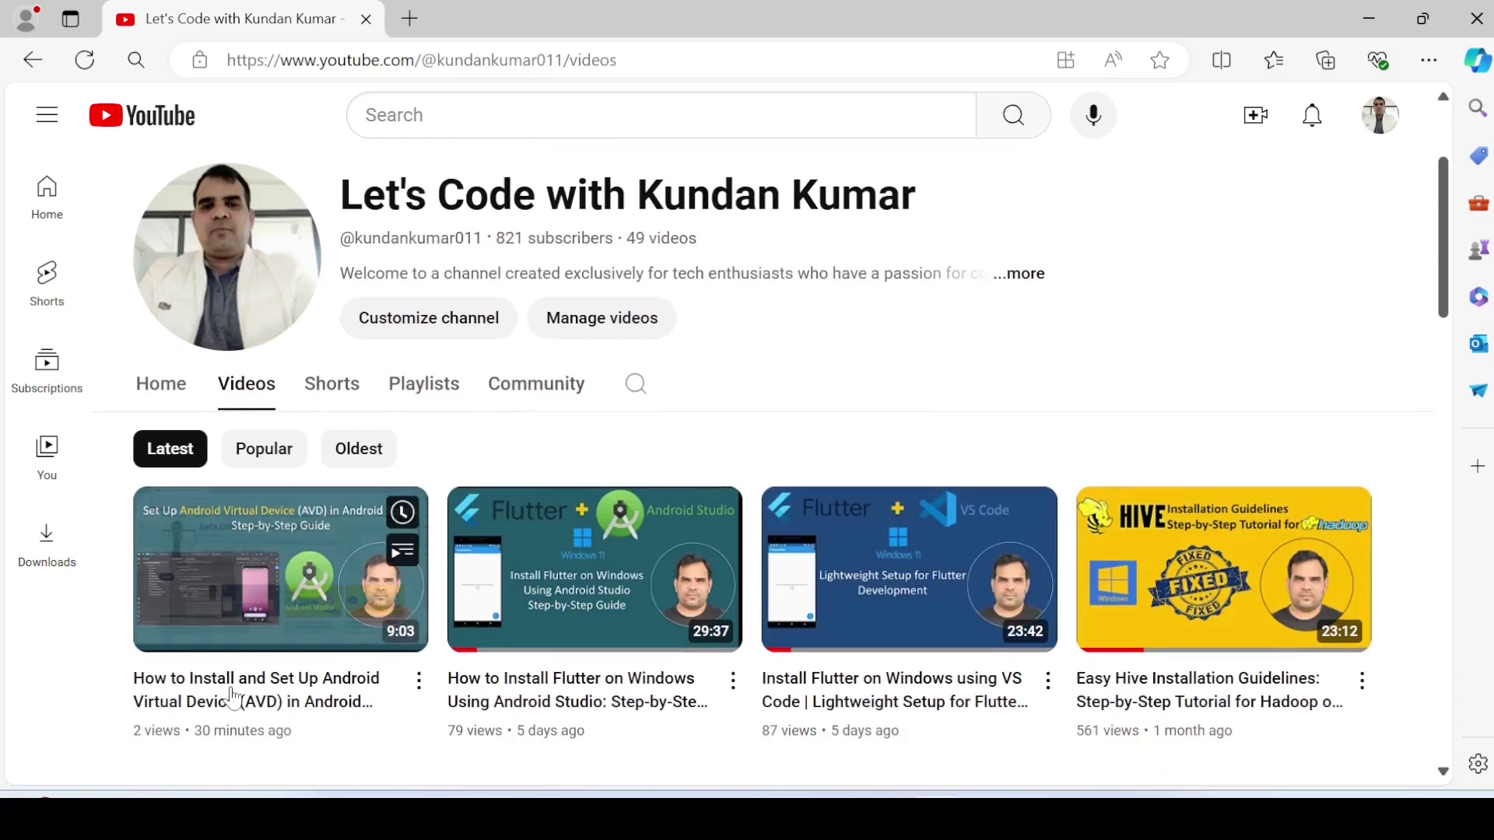
mouse_move(256, 739)
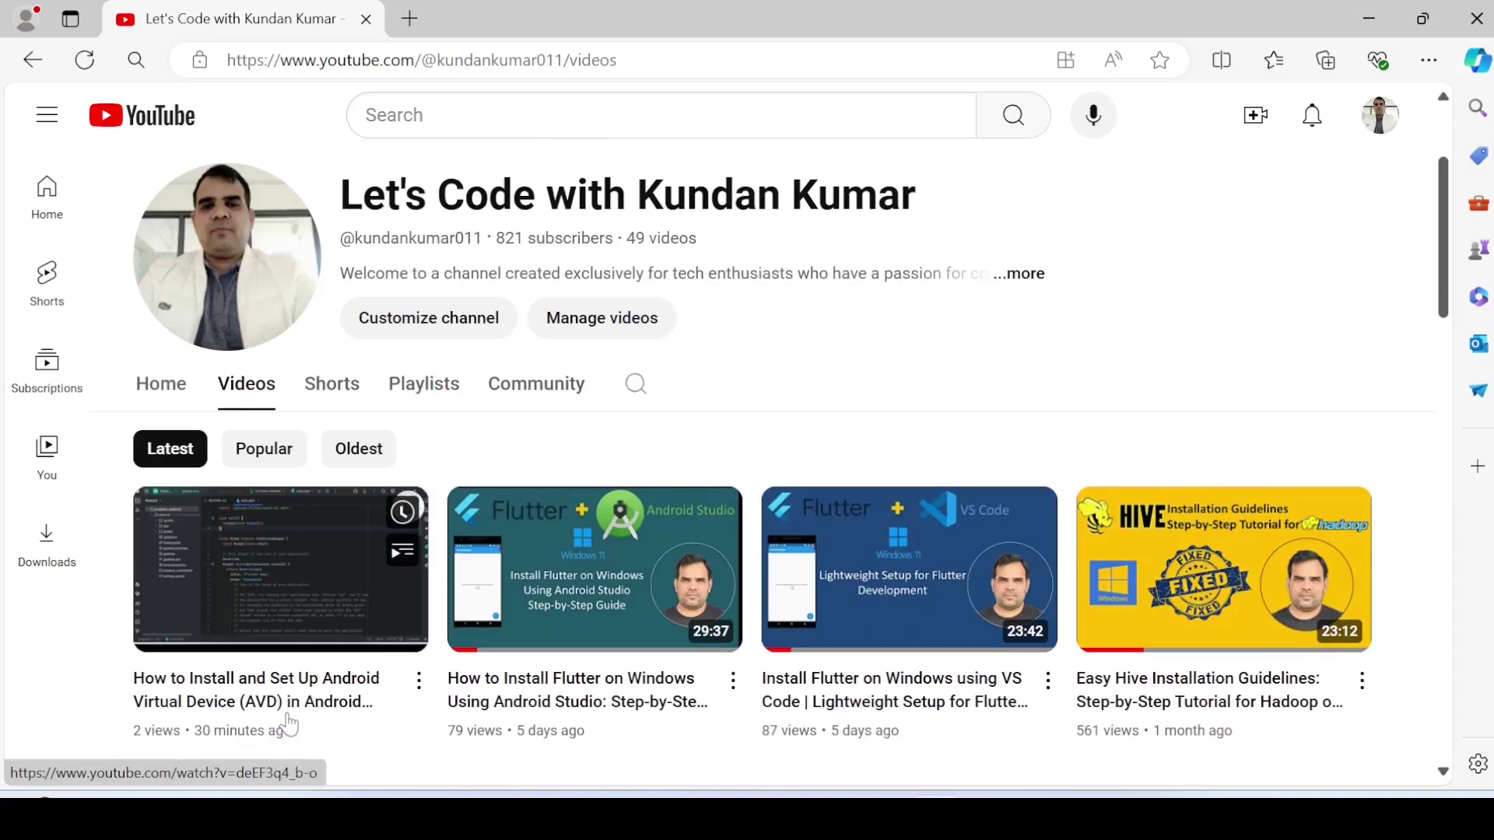
scroll(87, 660, up, 2)
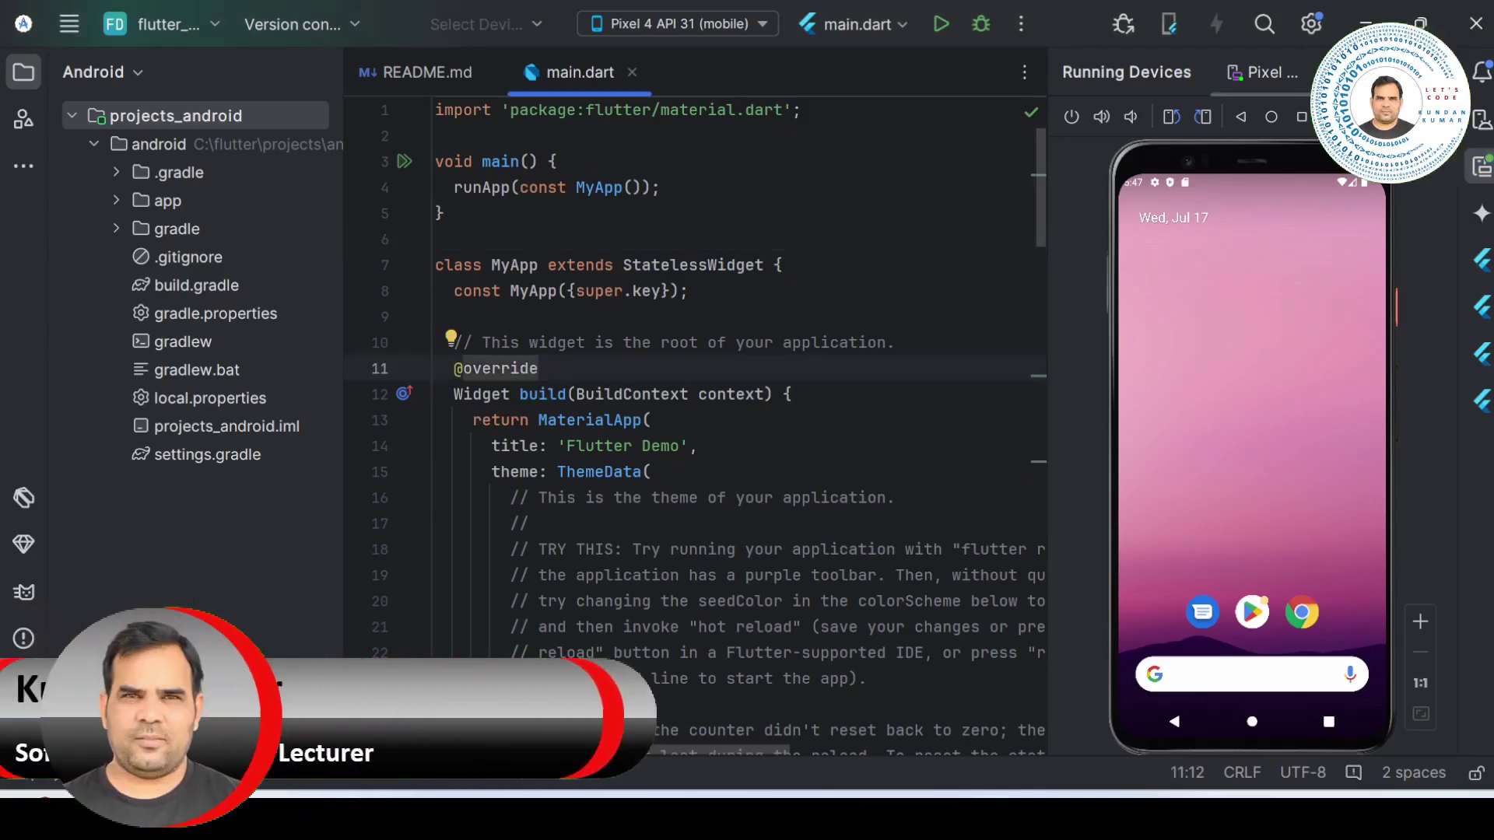
Step: Toggle the android module, then switch the project panel from Android to Project view
click(93, 145)
click(140, 144)
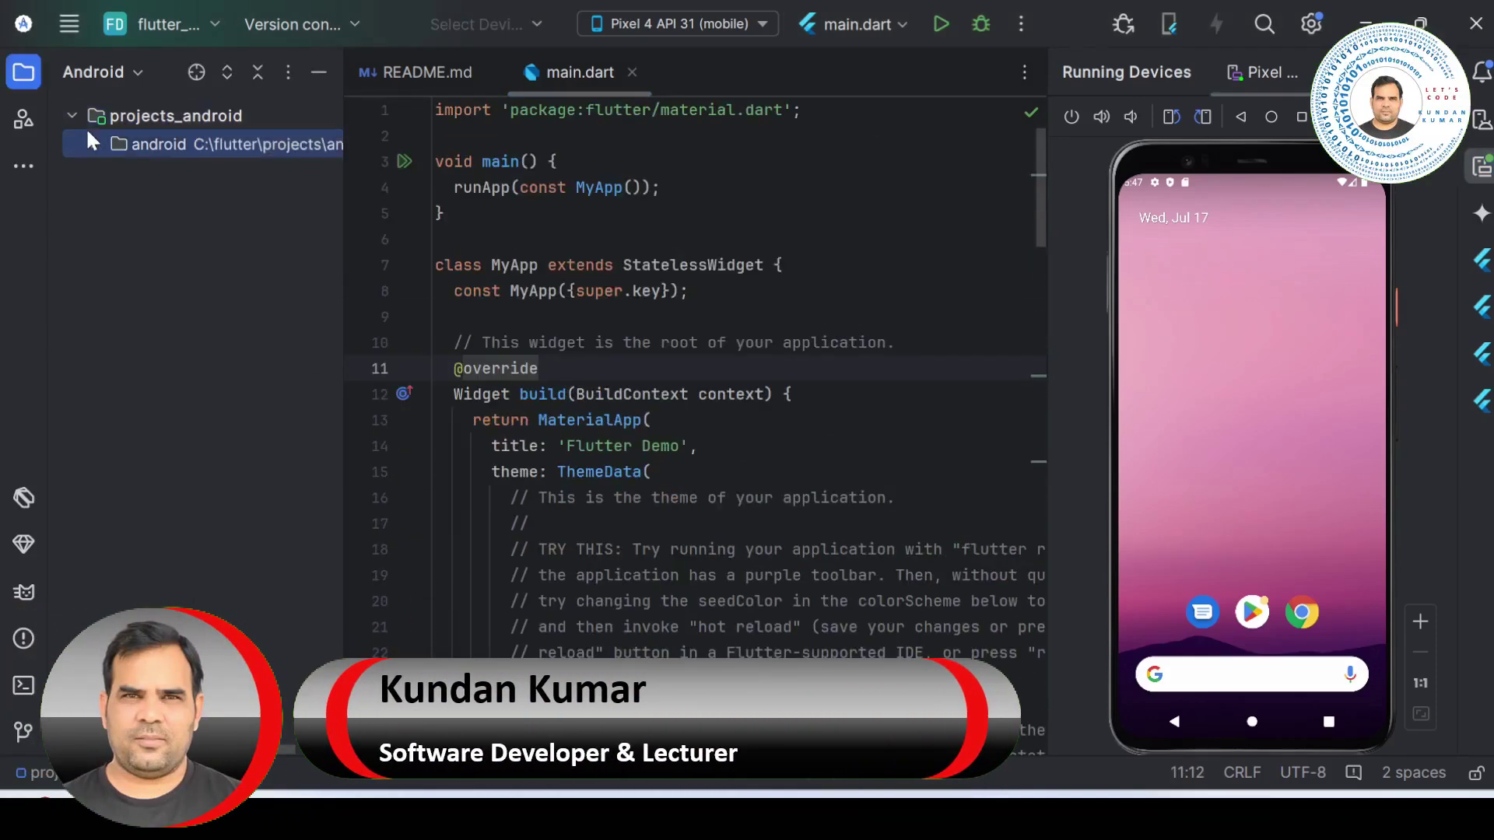
click(94, 144)
click(102, 72)
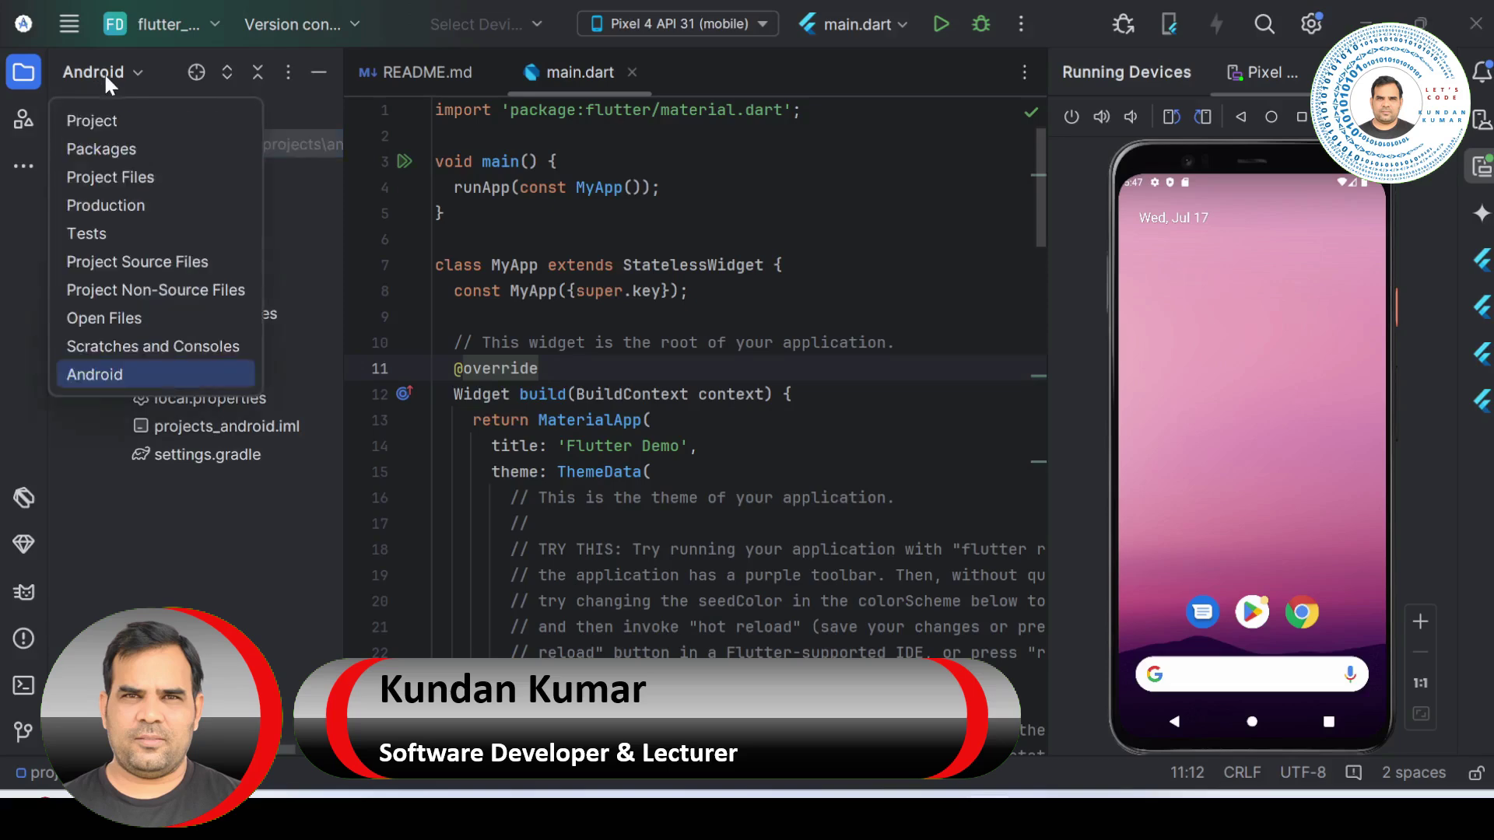
click(91, 120)
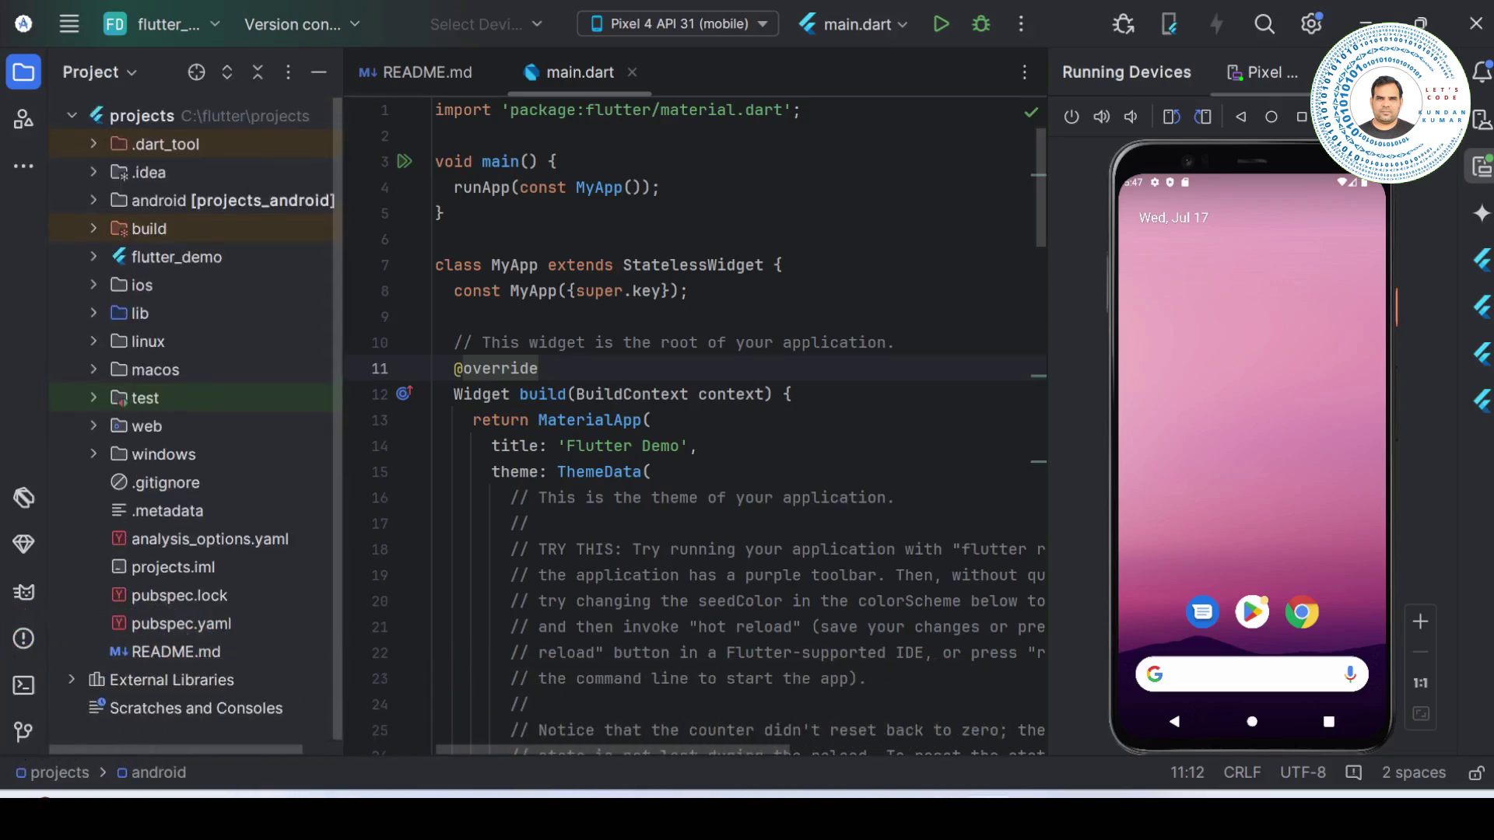
Step: Place the cursor on lines 9 and 15 of main.dart and select the line 10 comment
click(584, 317)
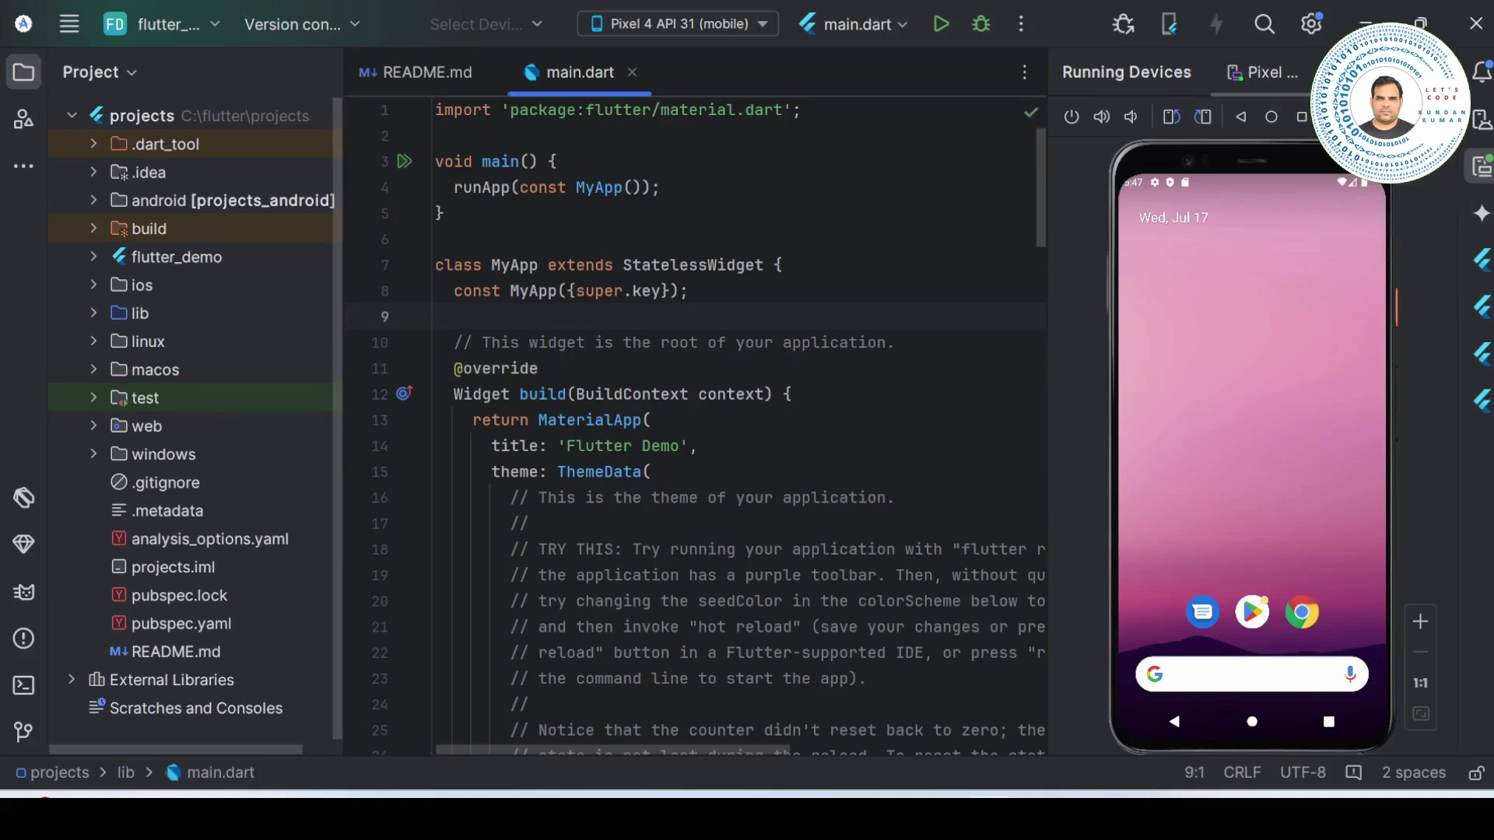
click(652, 471)
drag(464, 342, 871, 342)
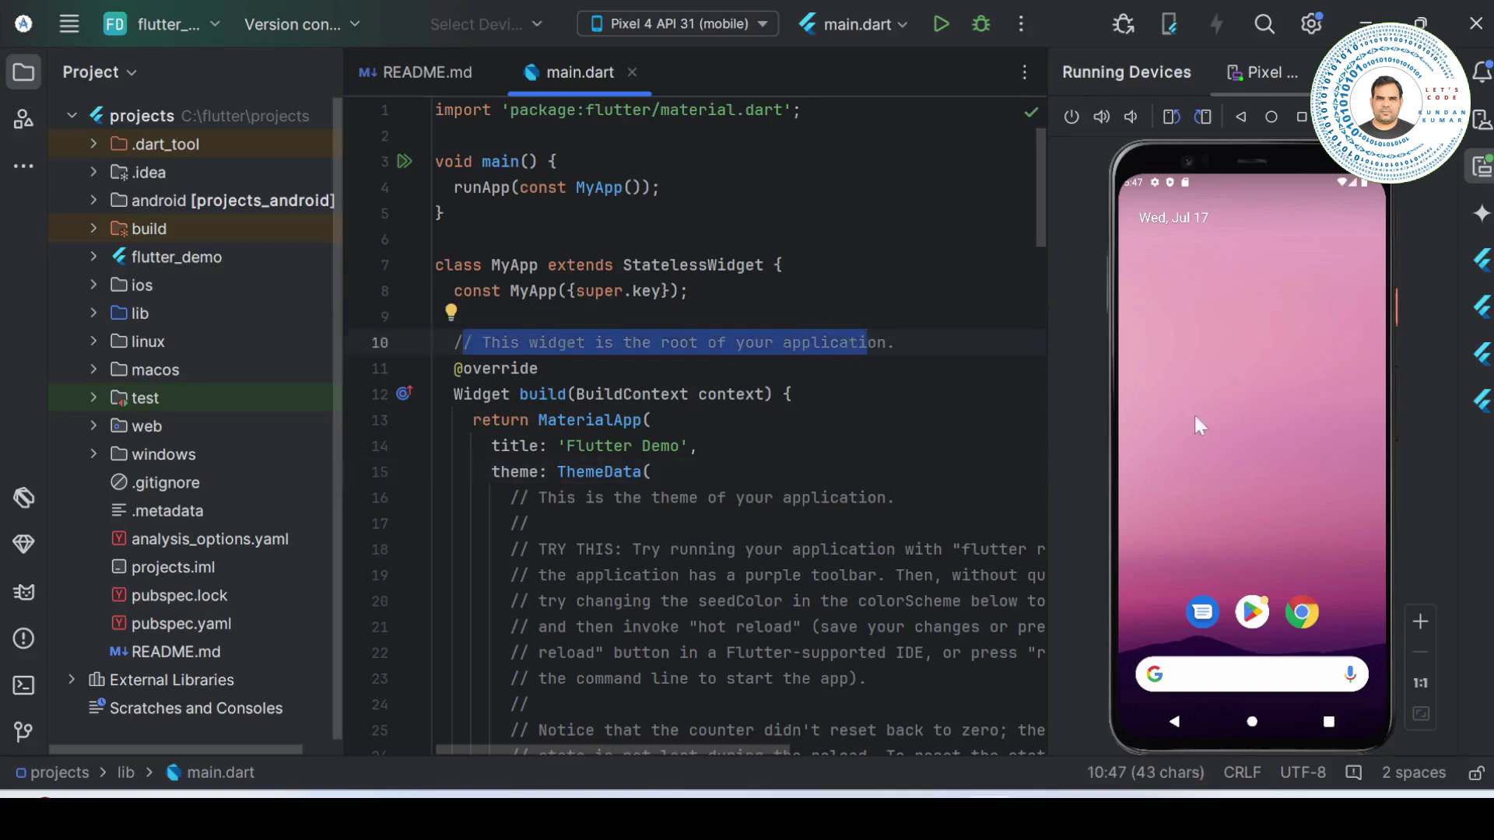
click(444, 239)
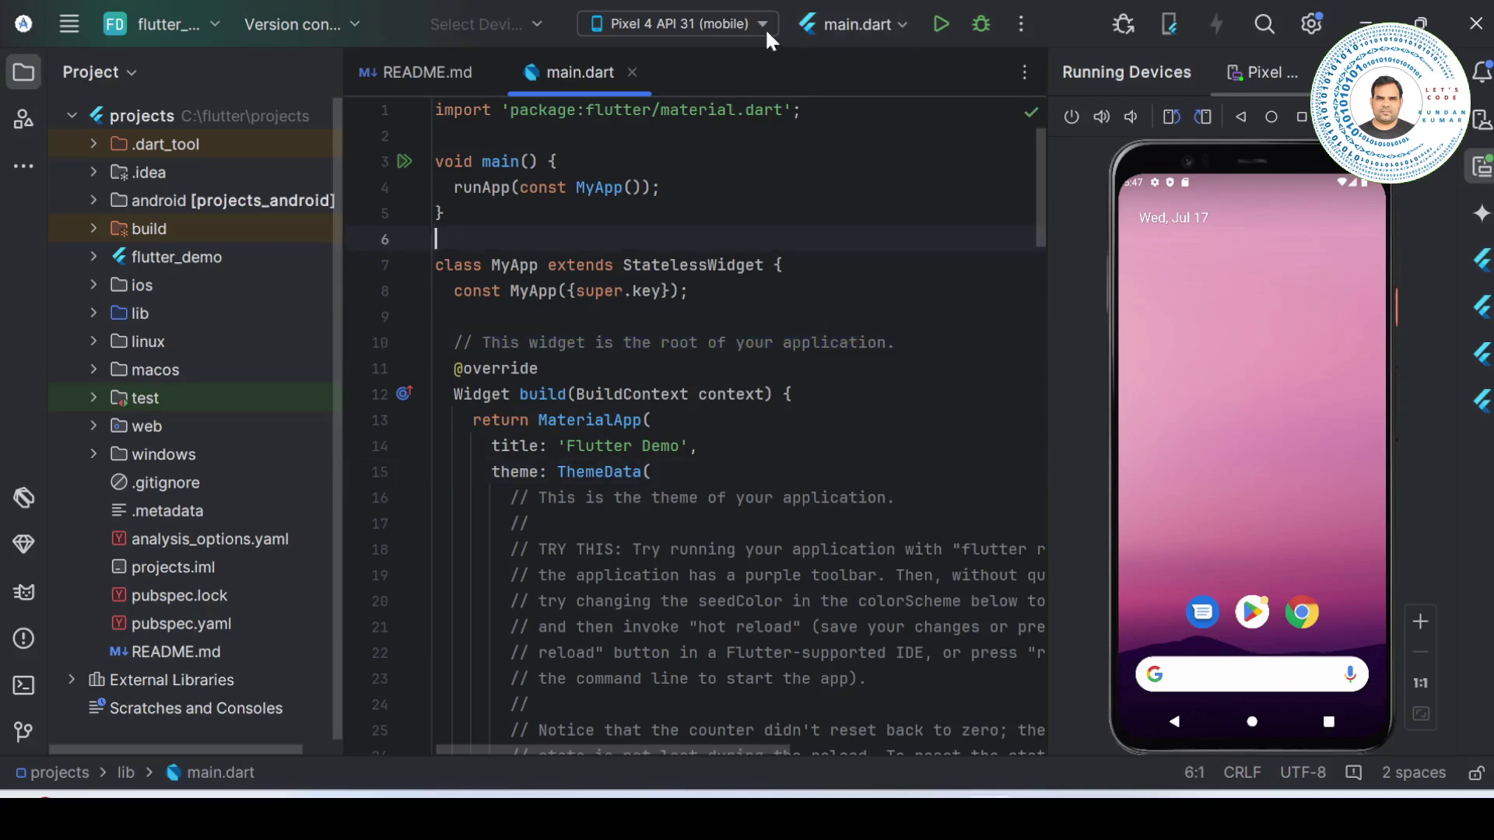
click(762, 23)
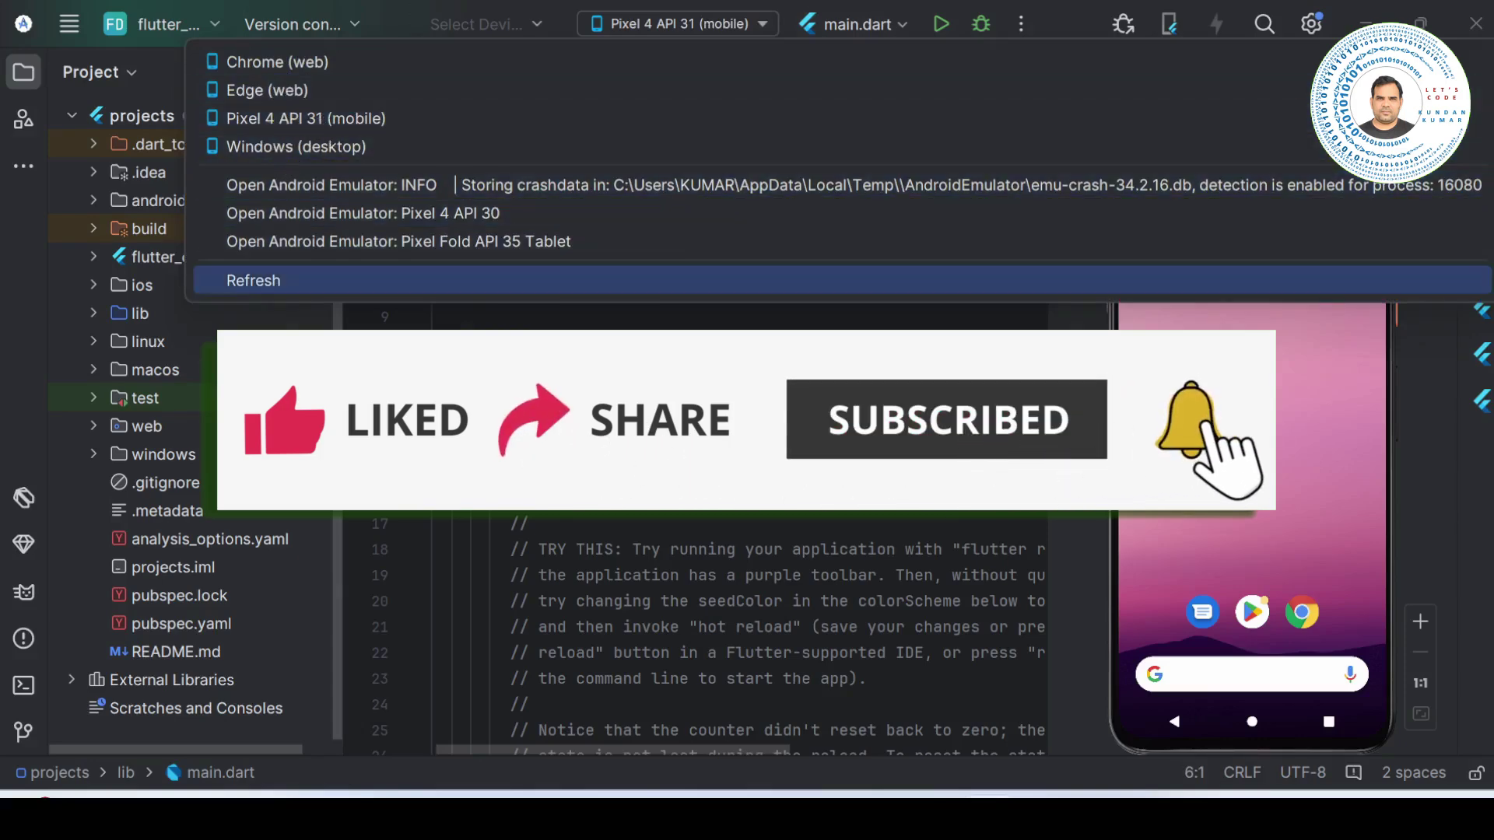
click(253, 281)
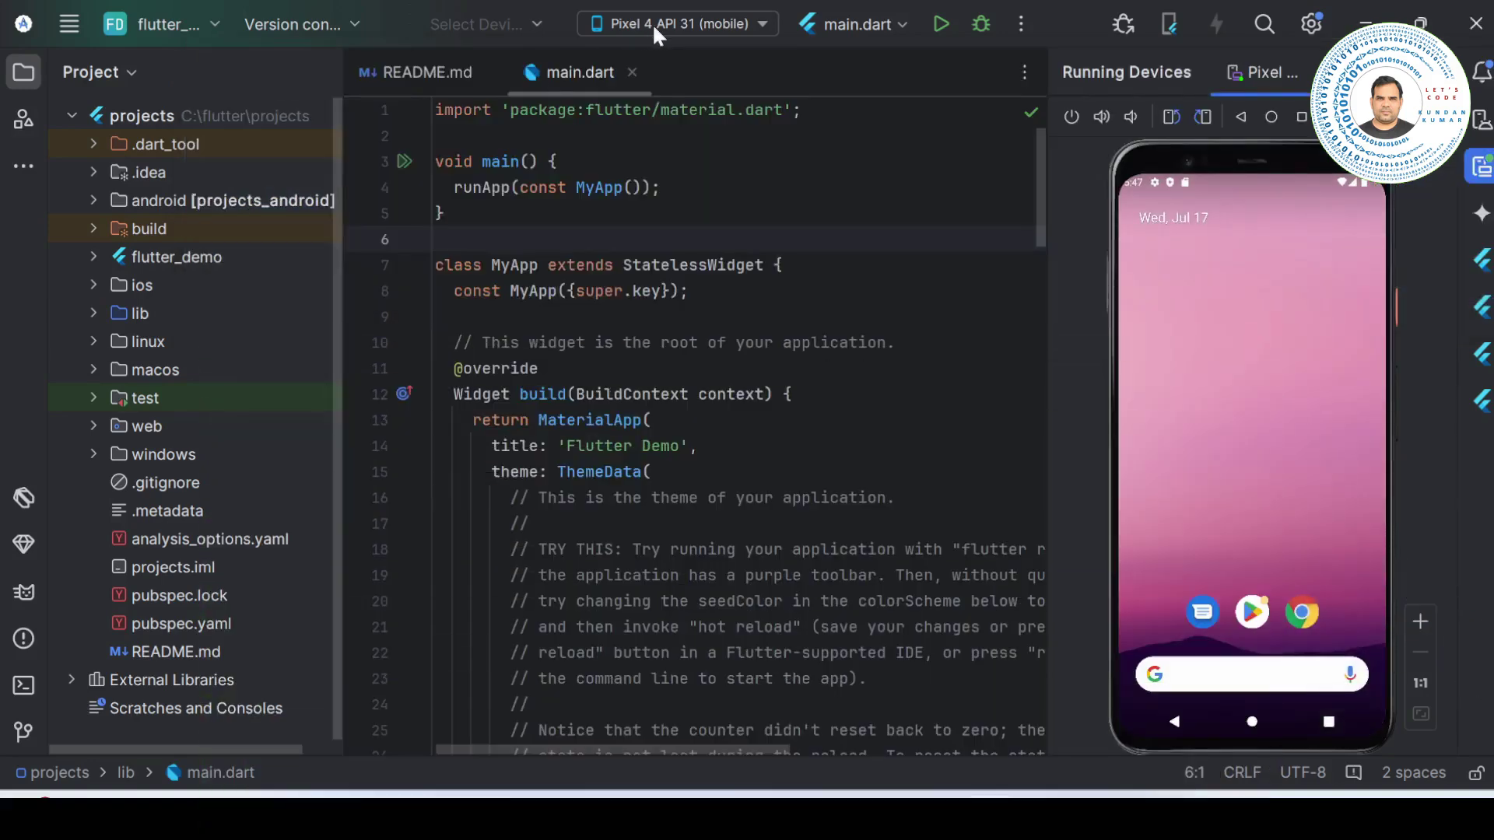
click(653, 23)
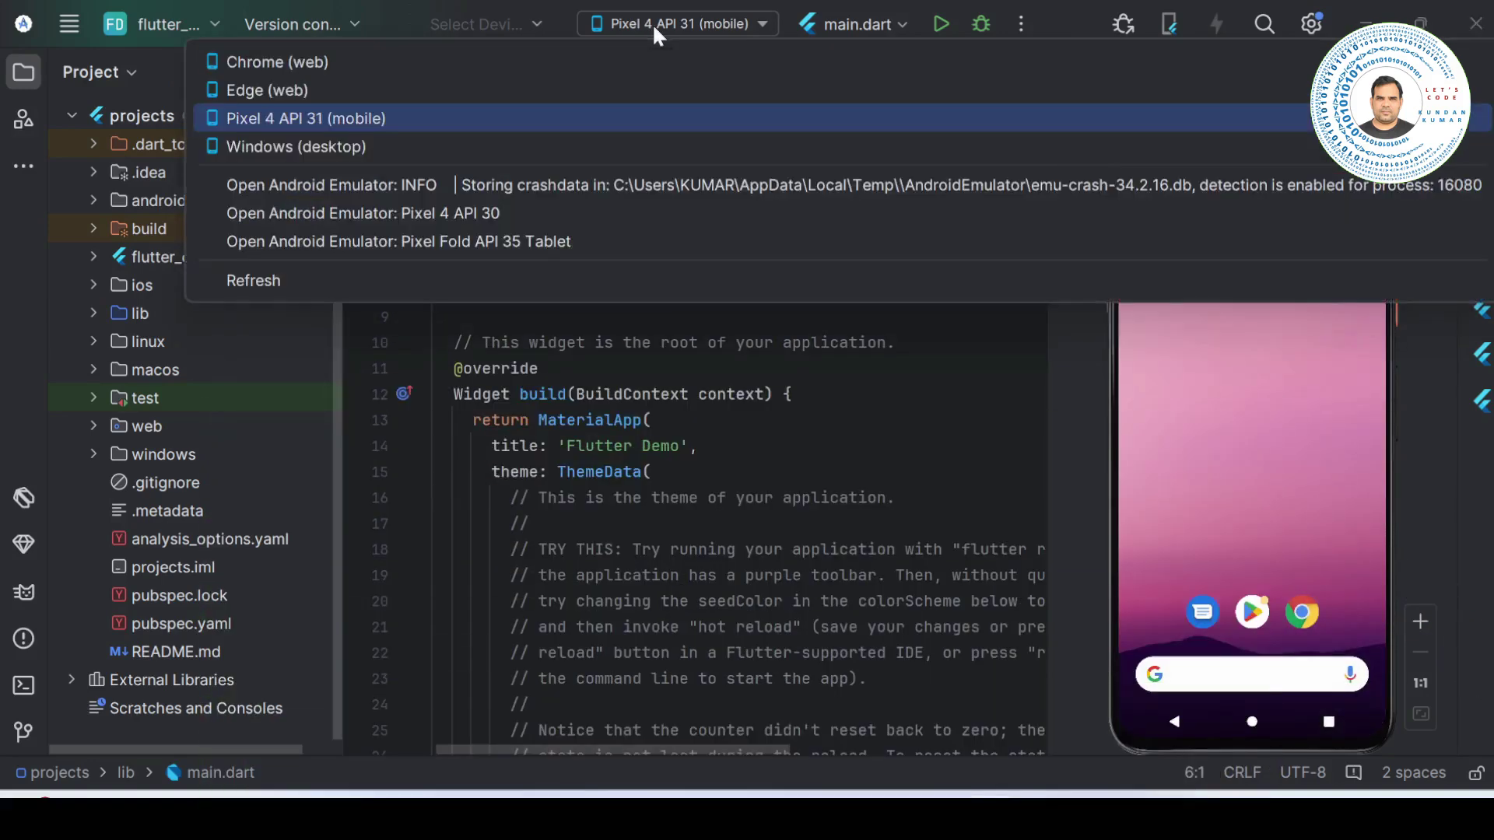
click(301, 118)
click(1481, 166)
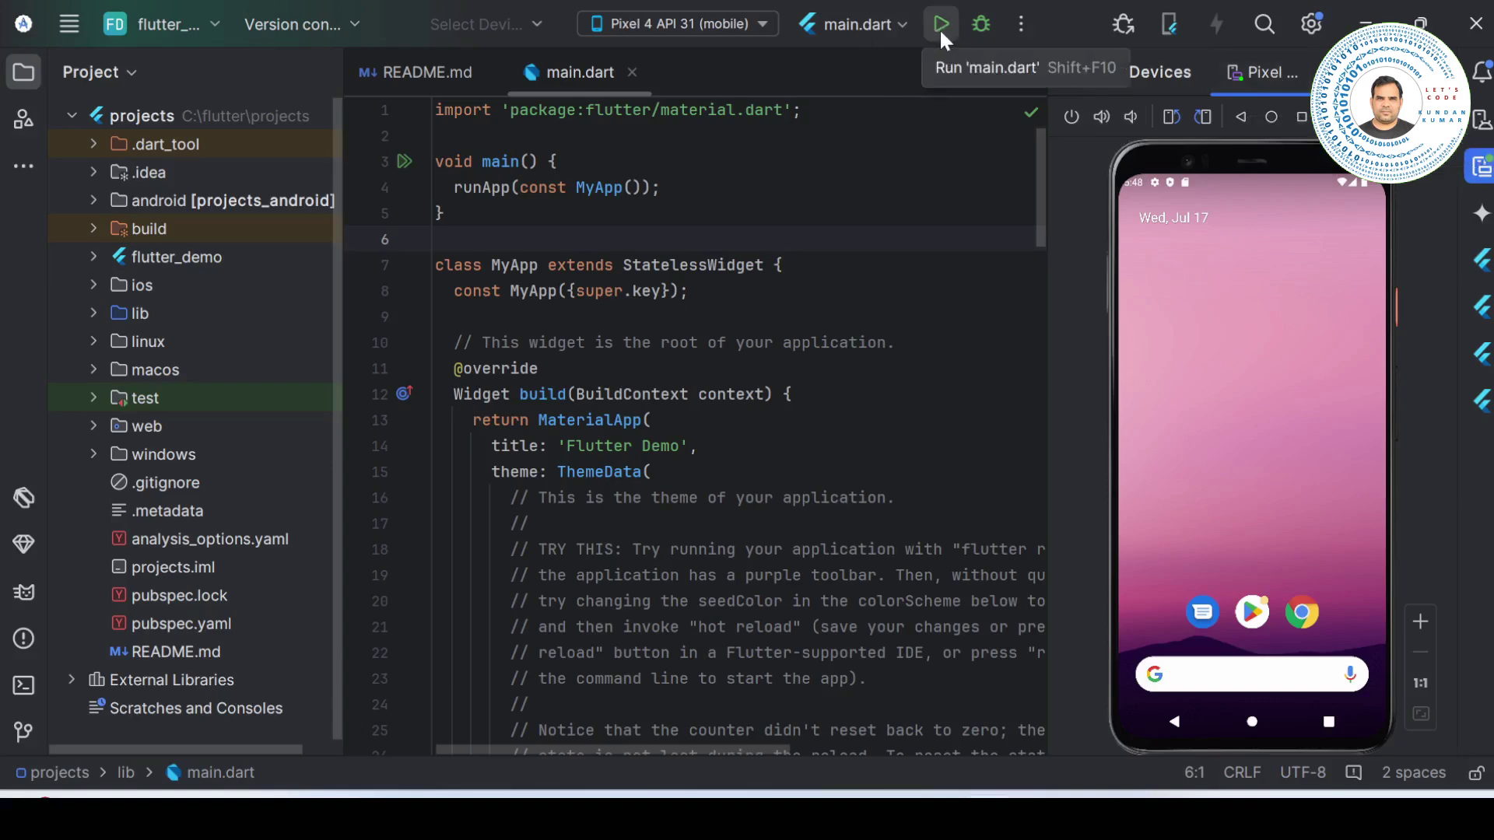
Step: Check the main.dart run configuration and run the Flutter app on the Pixel 4 emulator
click(901, 23)
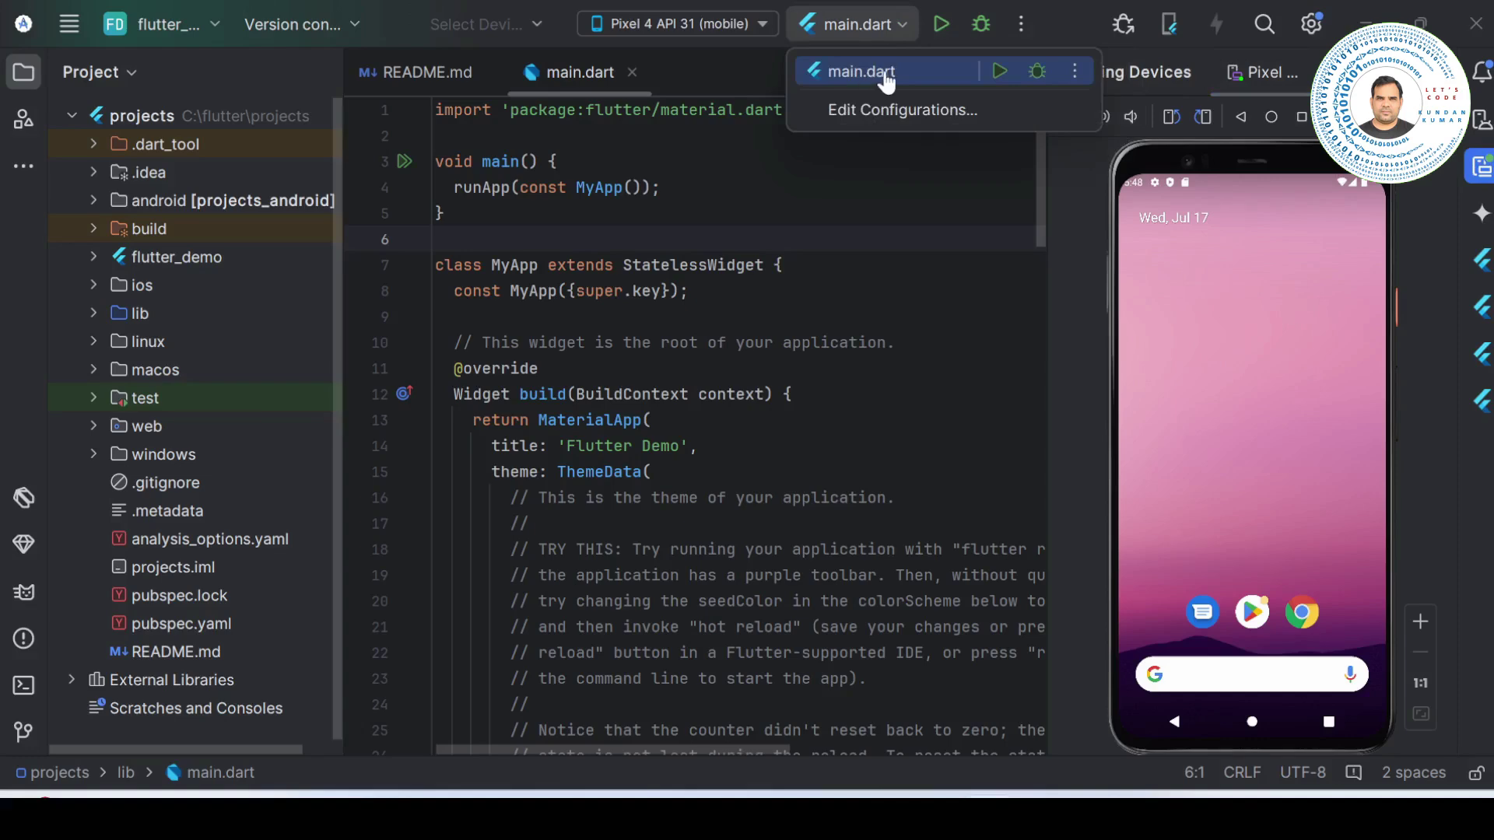
key(Escape)
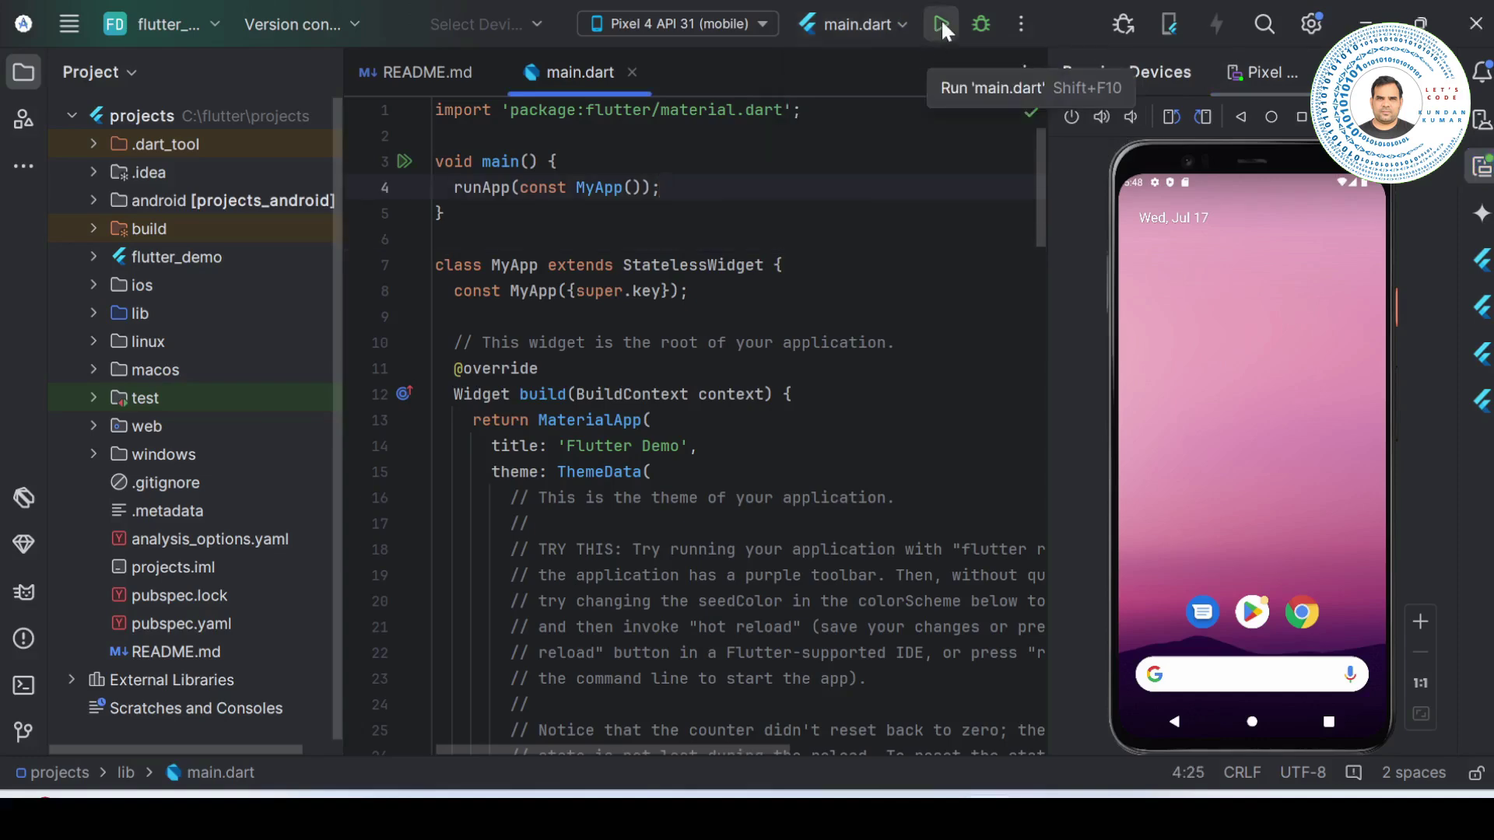
click(941, 19)
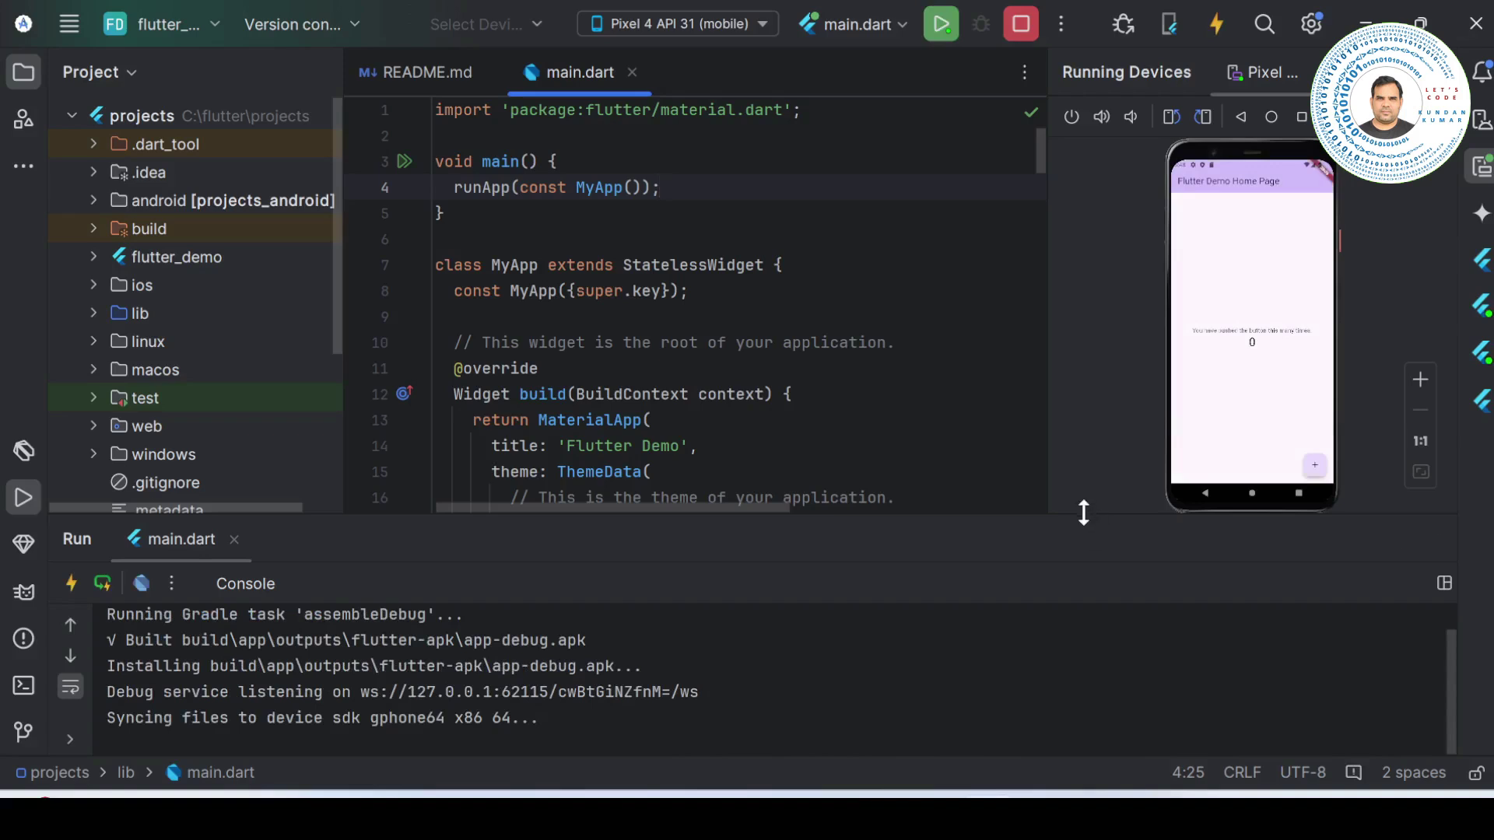
Step: Shrink the Run panel, then tap the demo app's + button repeatedly to raise the counter
drag(1083, 514, 1083, 617)
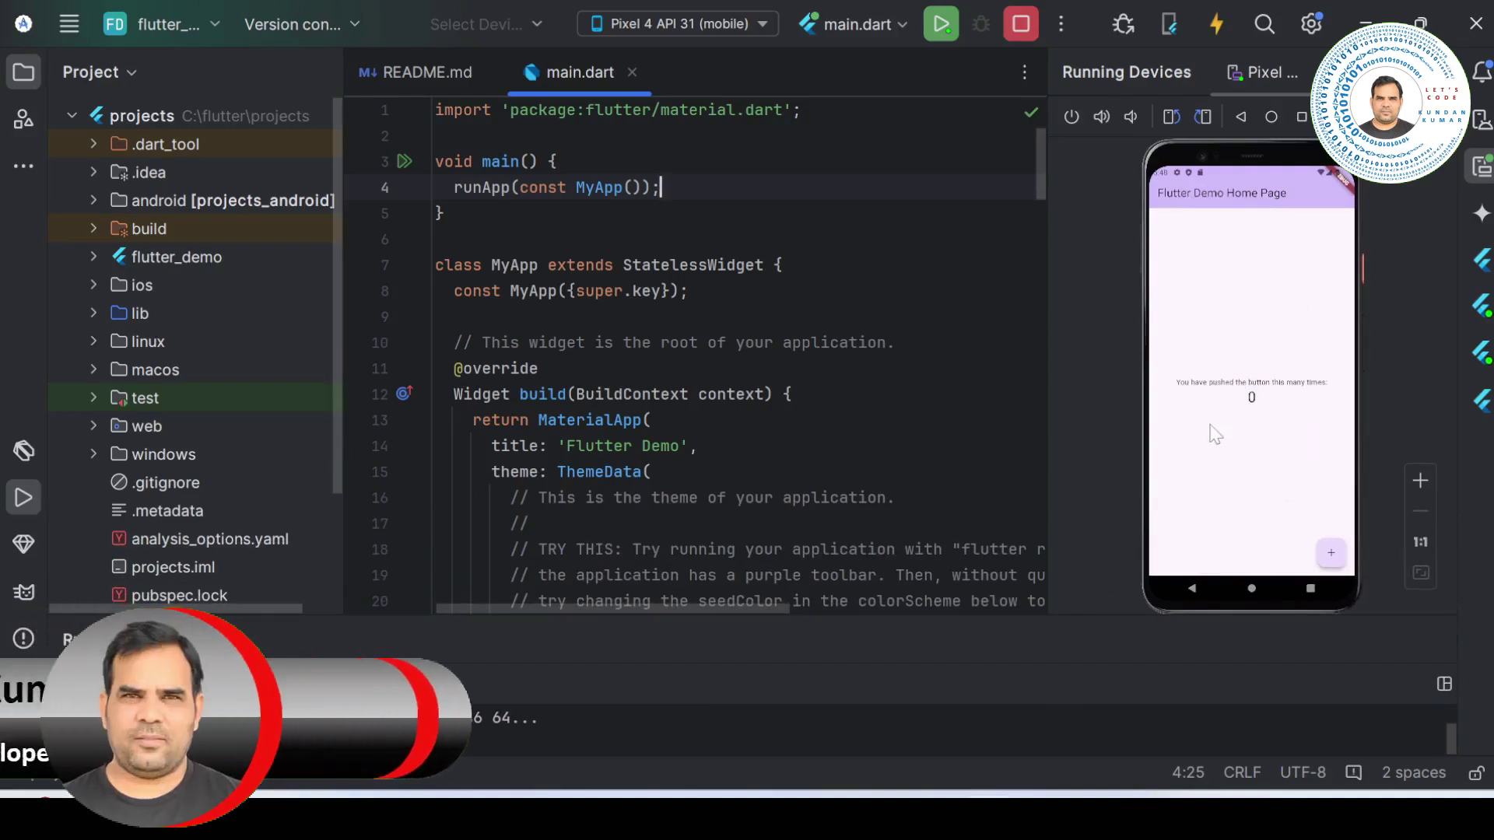
click(1333, 554)
click(1333, 554)
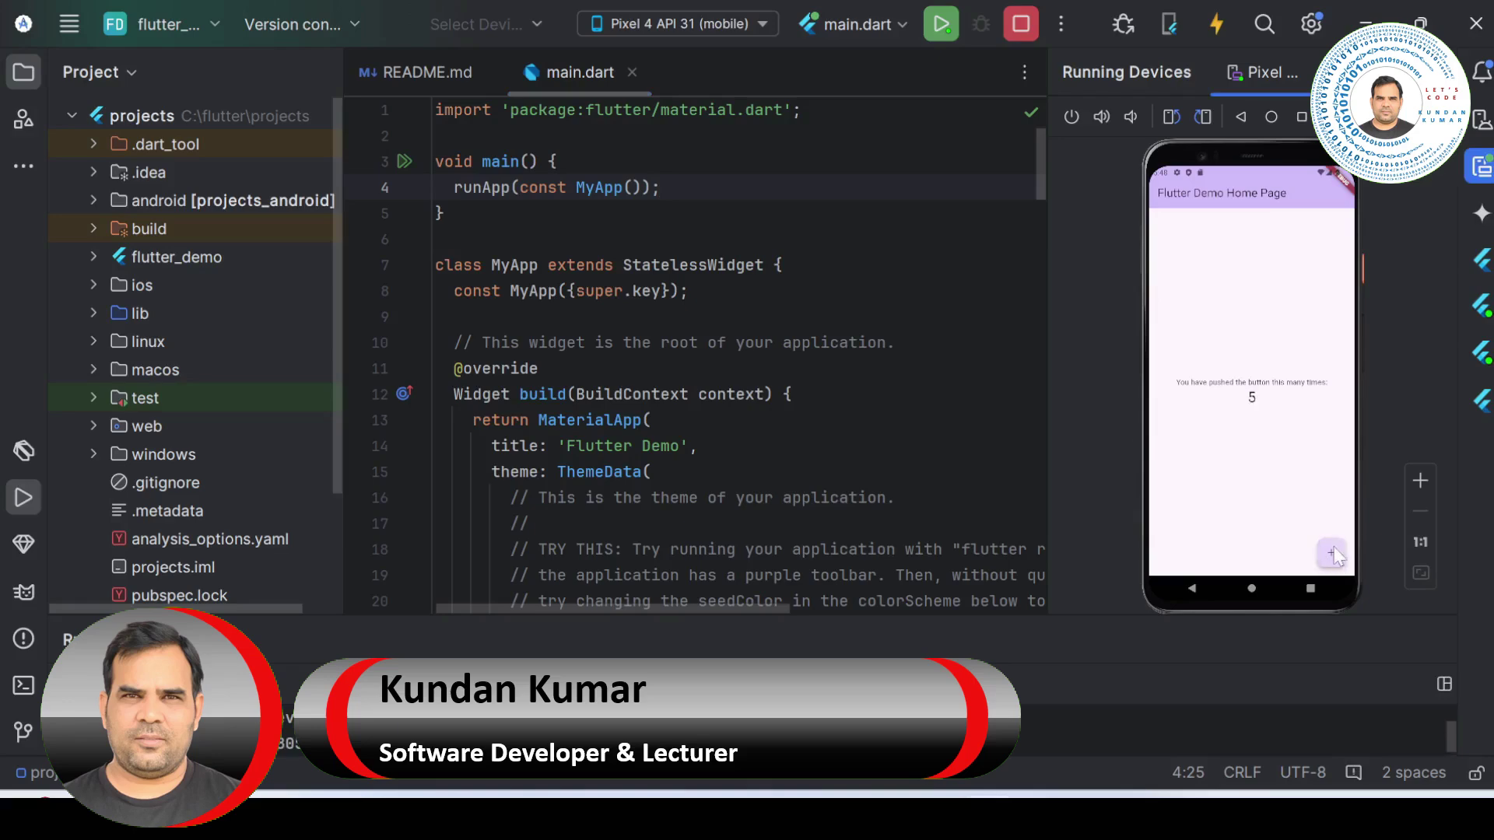
click(1332, 553)
click(1333, 554)
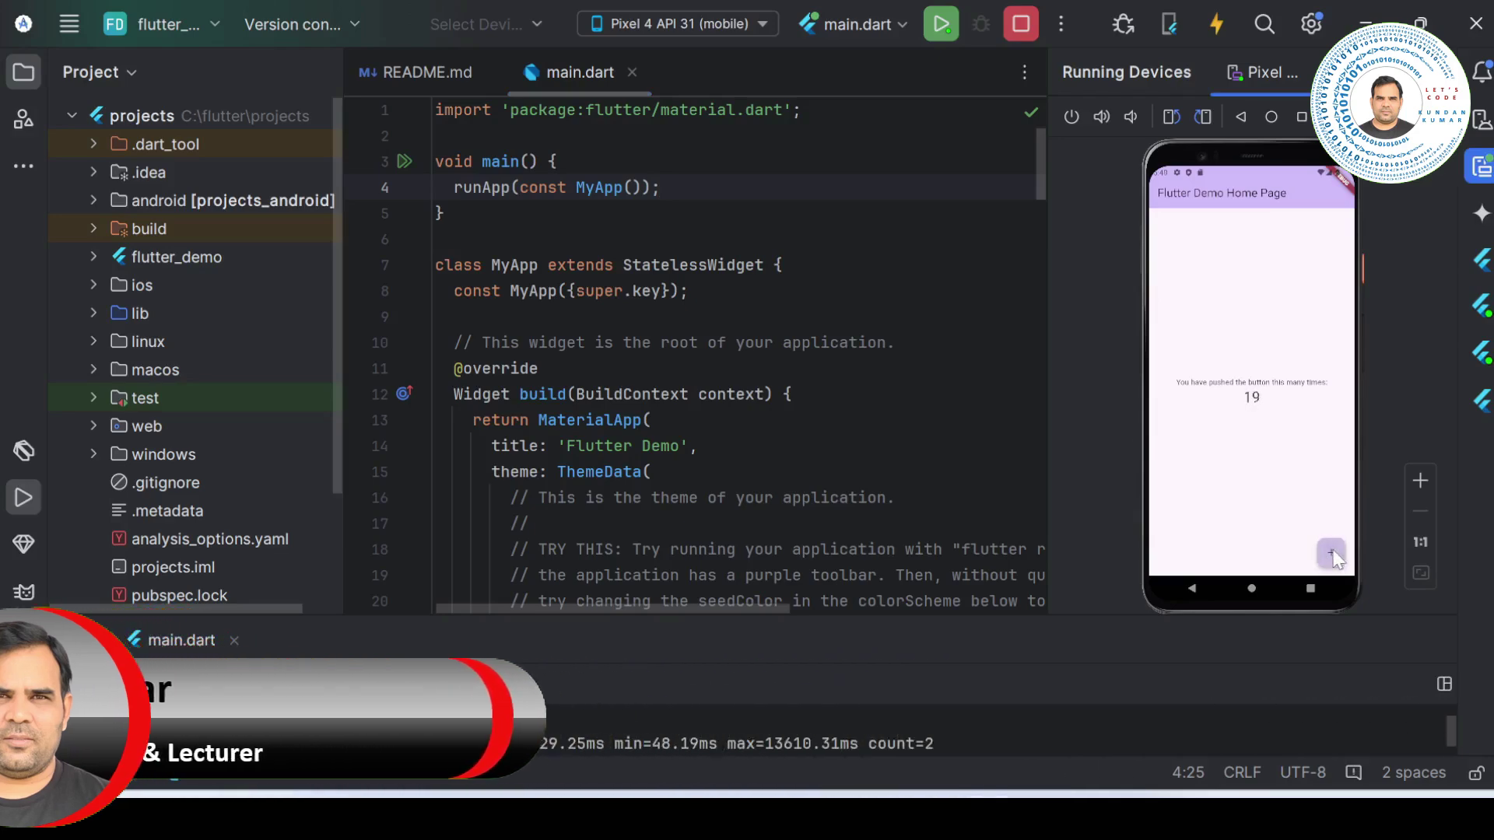
click(1333, 554)
click(1331, 554)
click(1332, 553)
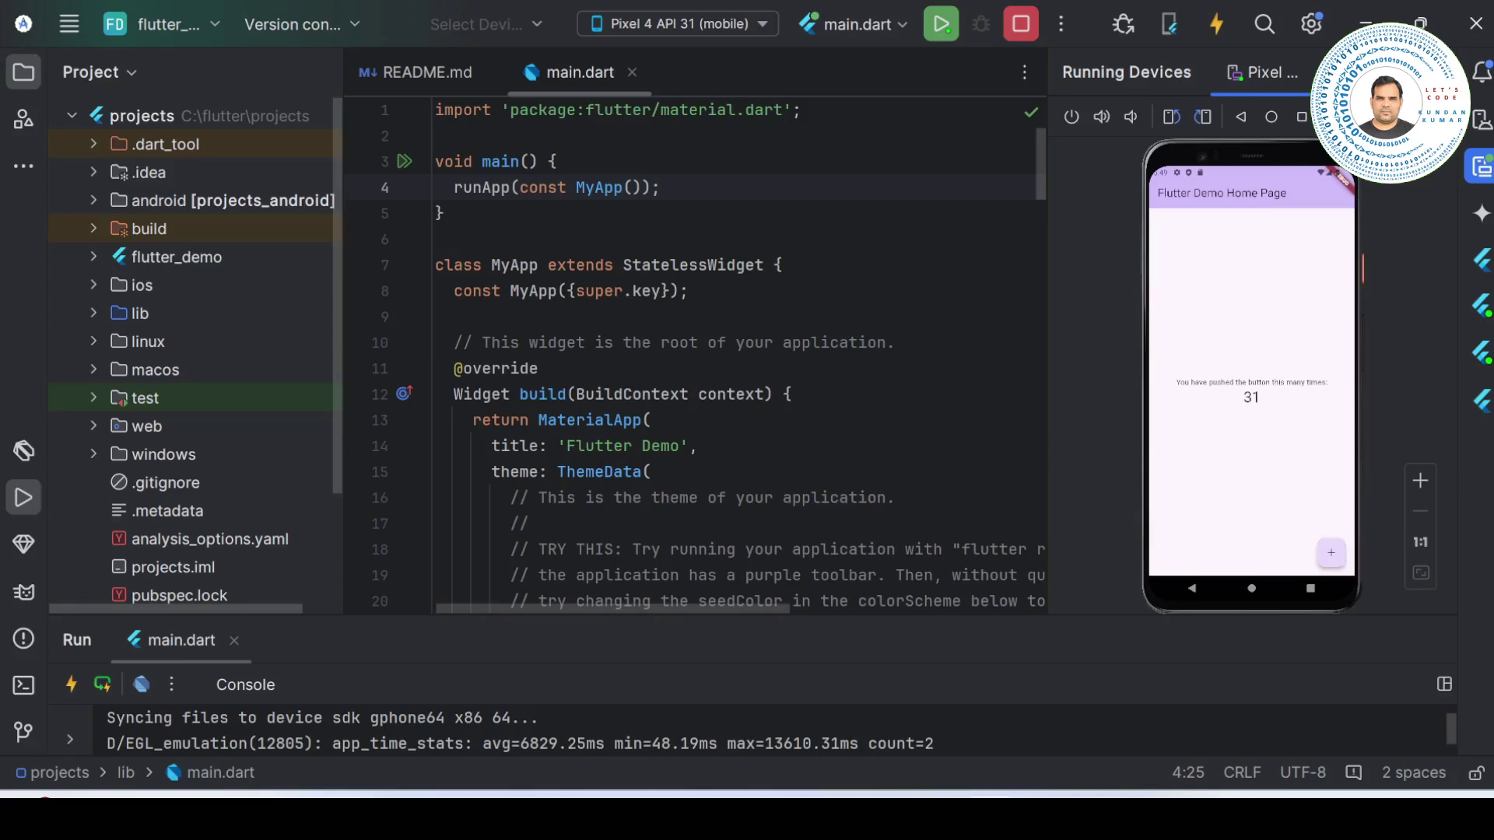
click(762, 23)
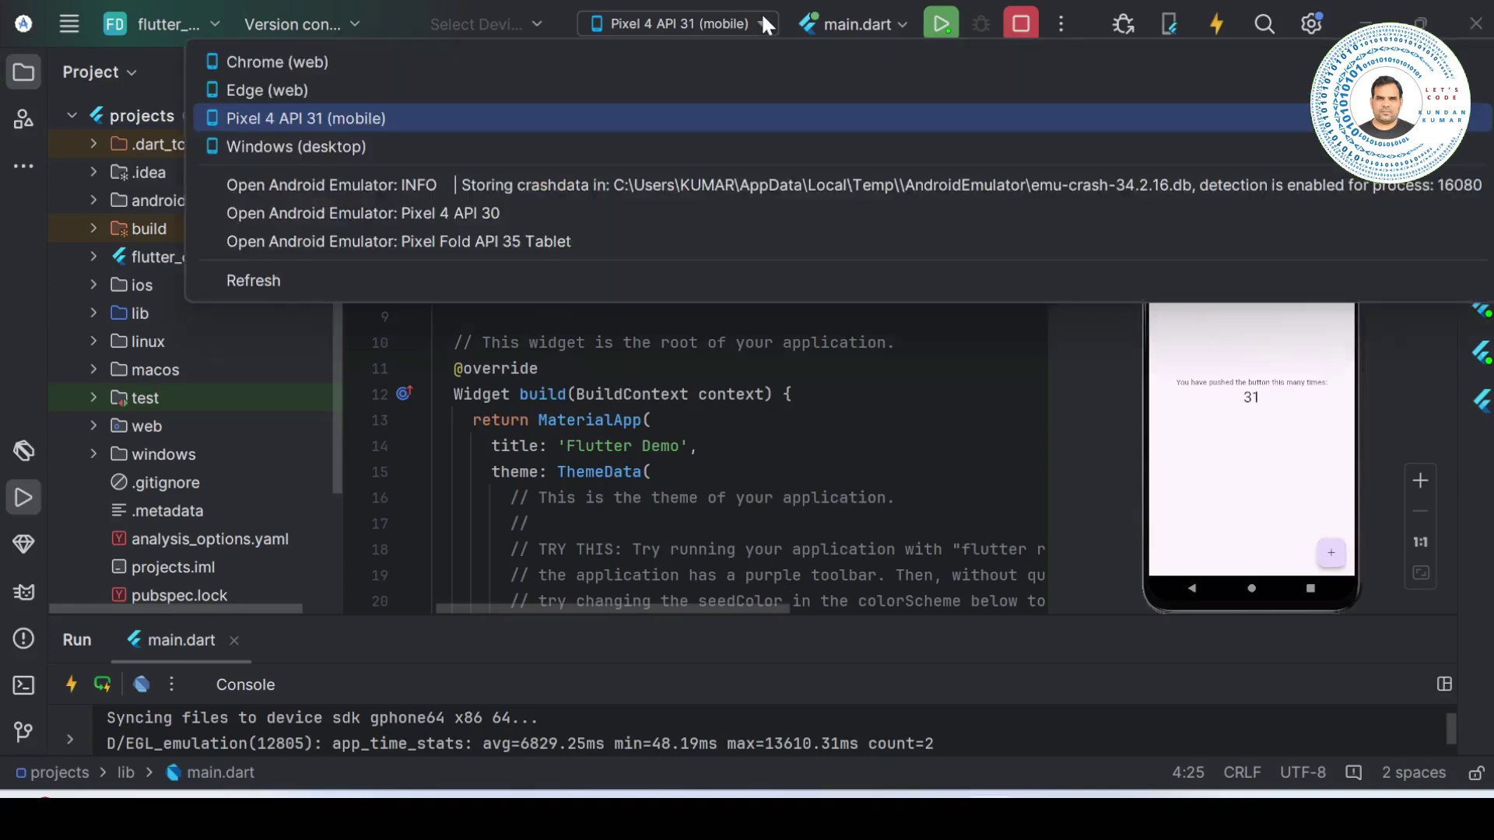
click(791, 393)
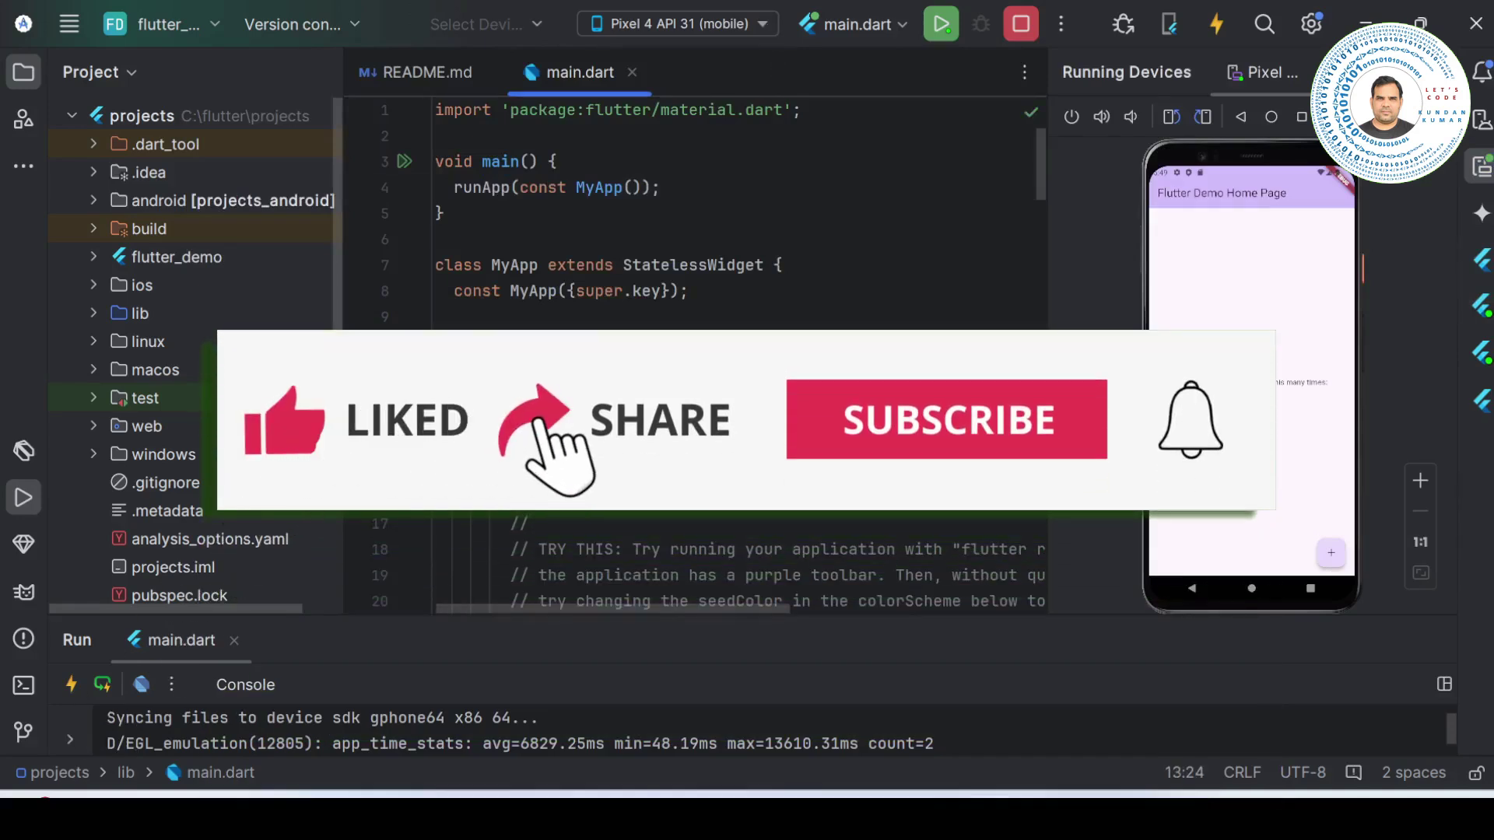
click(762, 25)
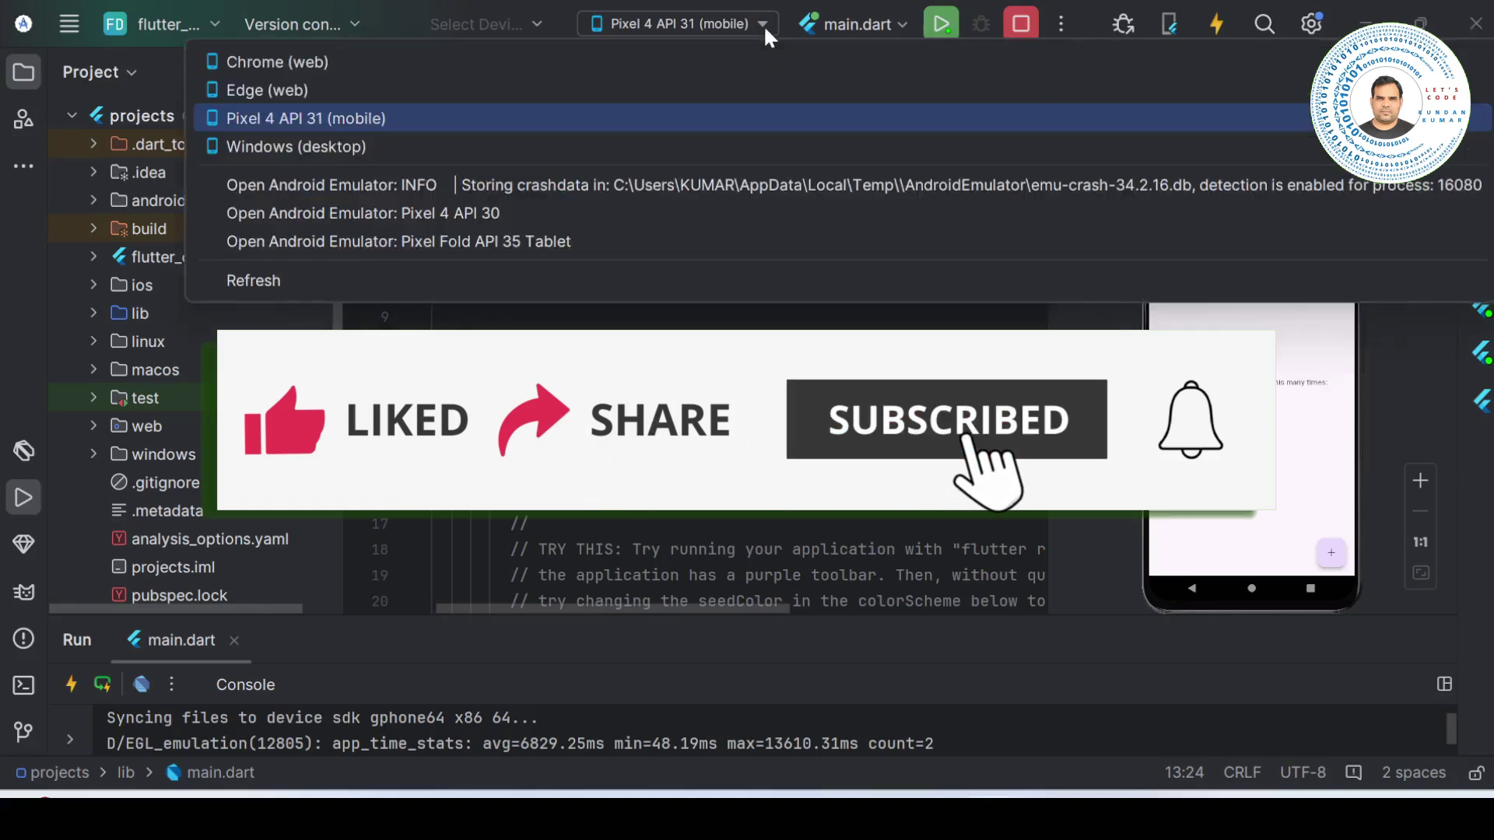
click(253, 280)
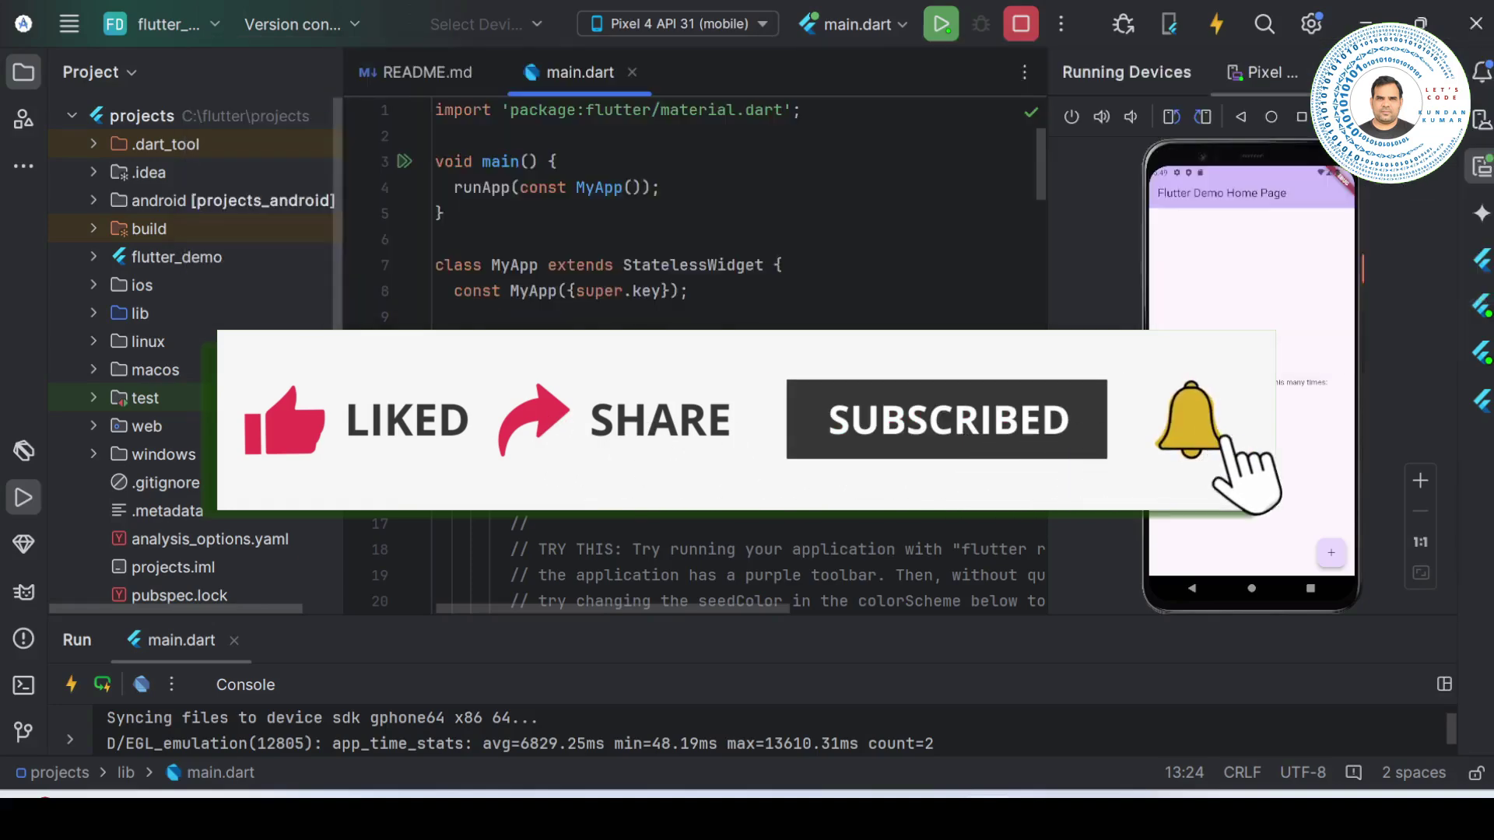